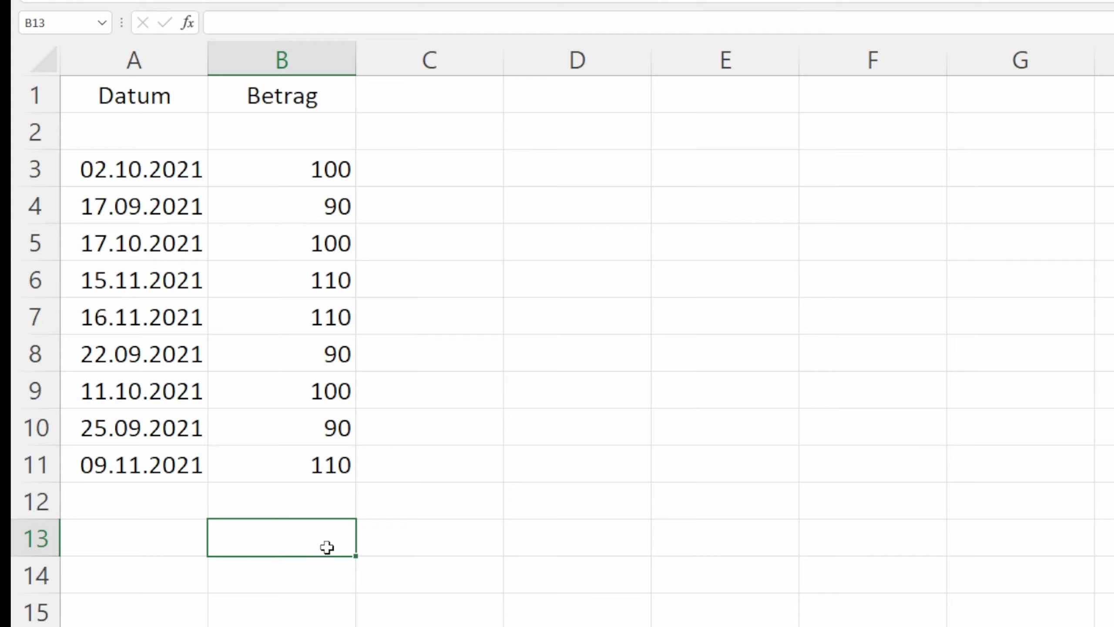
- Start =SUMMEWENNS( in B13, removing the stray '+' typed after SUMME
type("=SUMME")
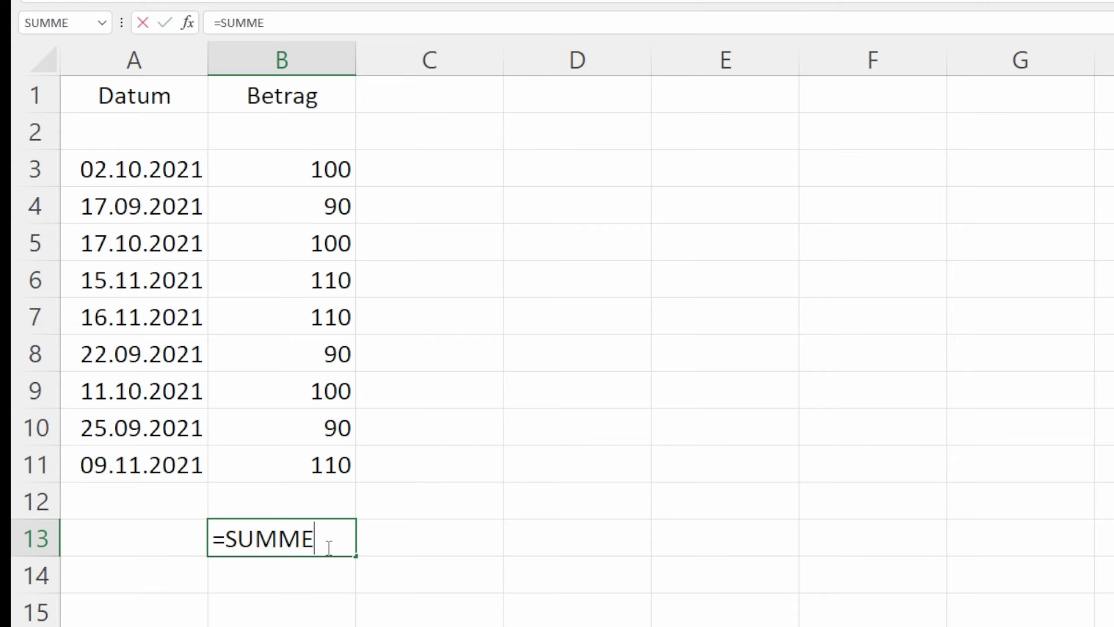
type("(")
type("+")
key("BackSpace")
key("BackSpace")
type("WENN")
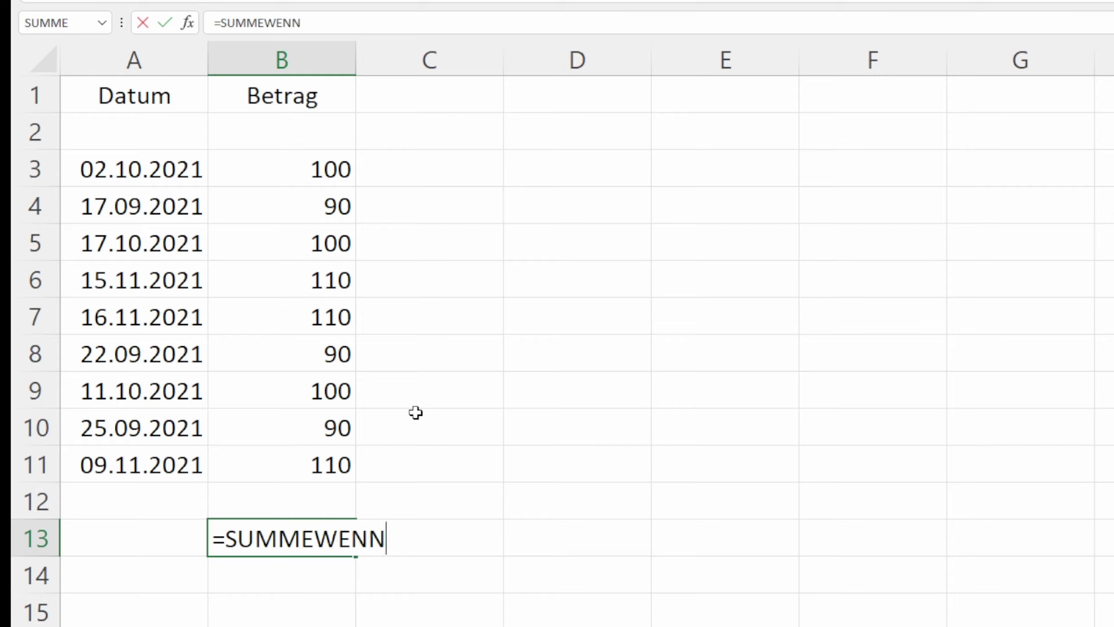
type("S")
type("(")
- Add B:B as the sum range and A:A as the first criteria range
type("B")
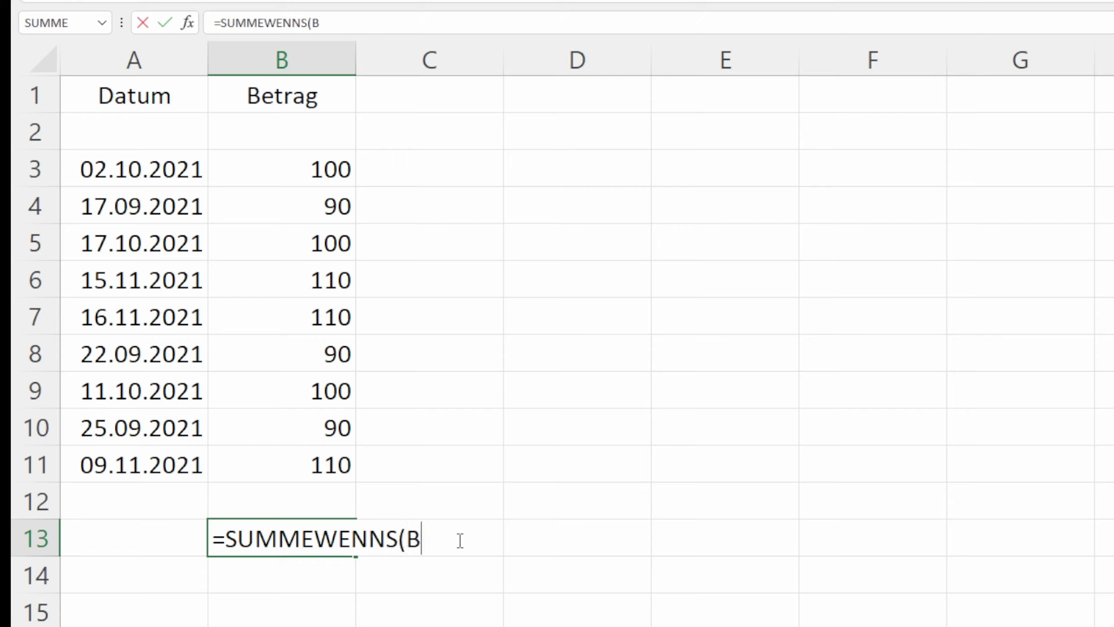
type(":")
type("B")
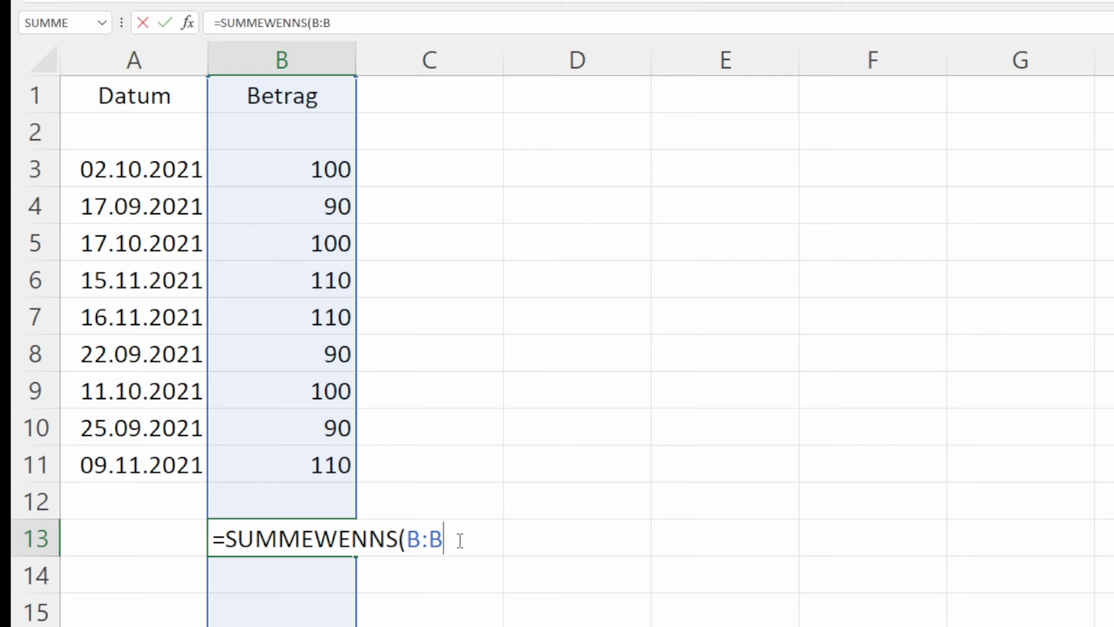
type(";")
type("A:A")
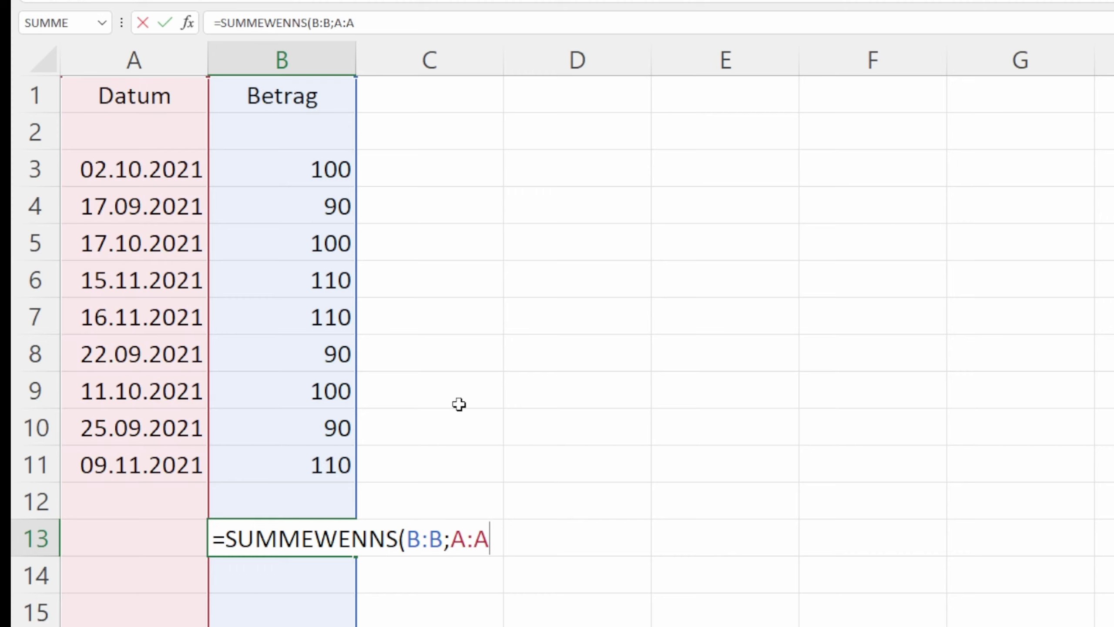
type(";")
- Add the criterion ">=" & DATUM(2021;11;1), then A:A as the second criteria range
type("\"")
type(">")
type("=\"")
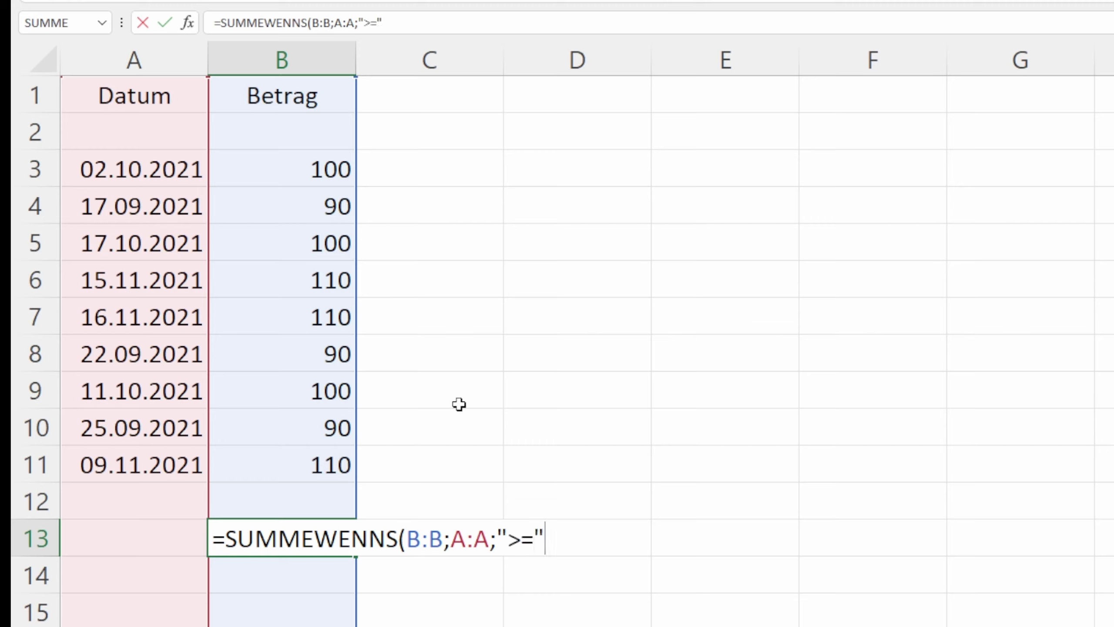
type(" & ")
type("DATUM")
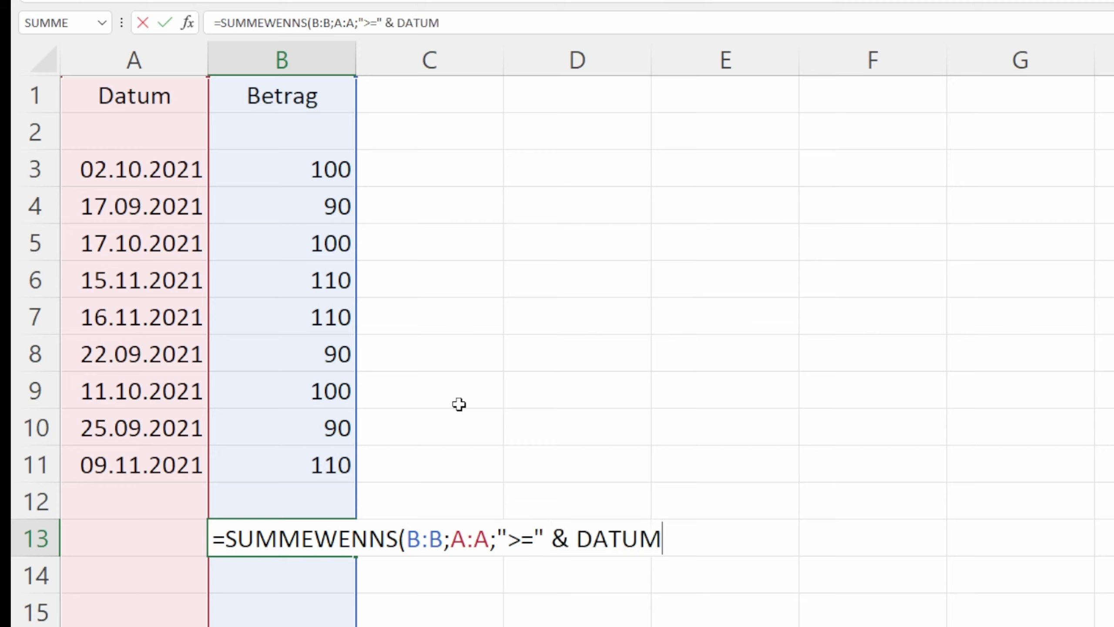
type("(")
type("20")
type("21;11")
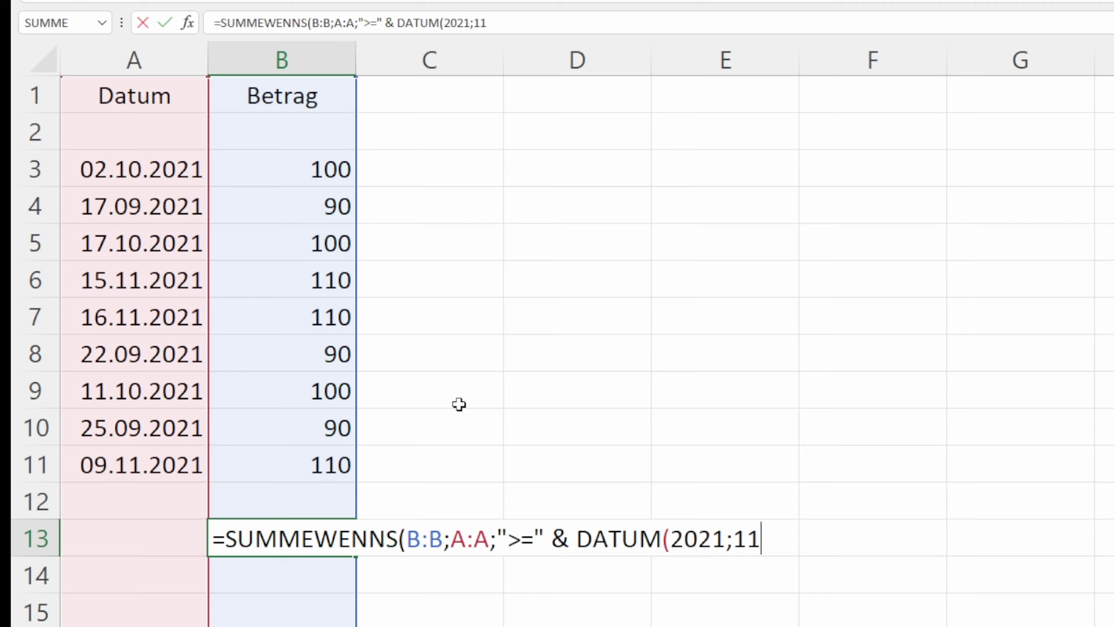
type(";1")
type(")")
type(";")
type("A:")
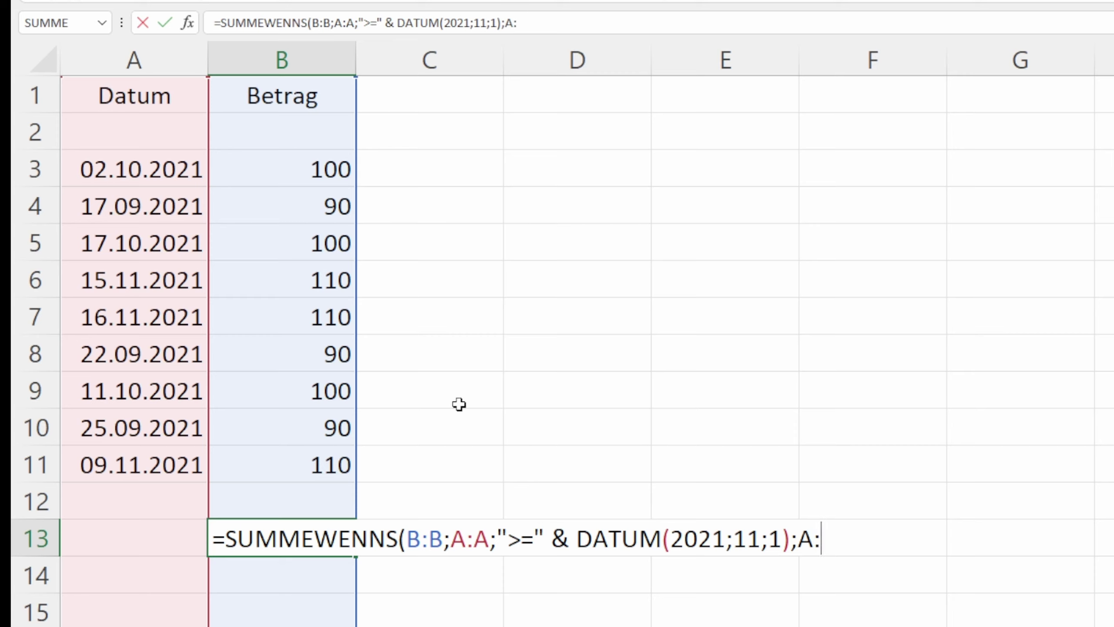
type("A;")
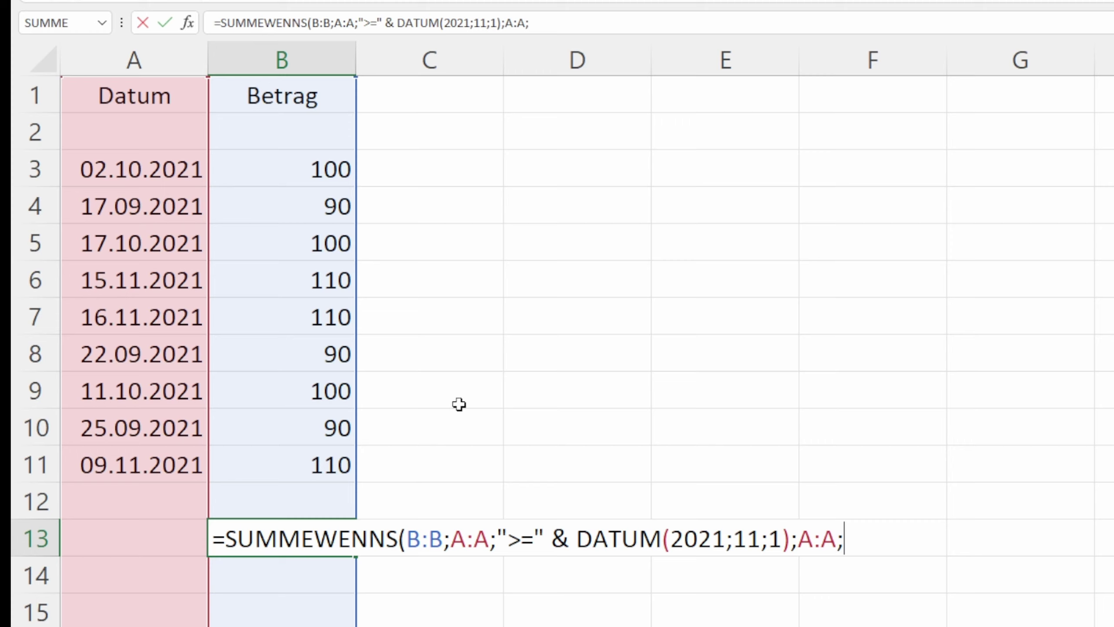
- Add the "<=" & DATUM(2021;11;31) criterion and close the formula, deleting an accidental row reference
type("\"")
type("<")
type("=\"")
type(" &")
key("shift+space")
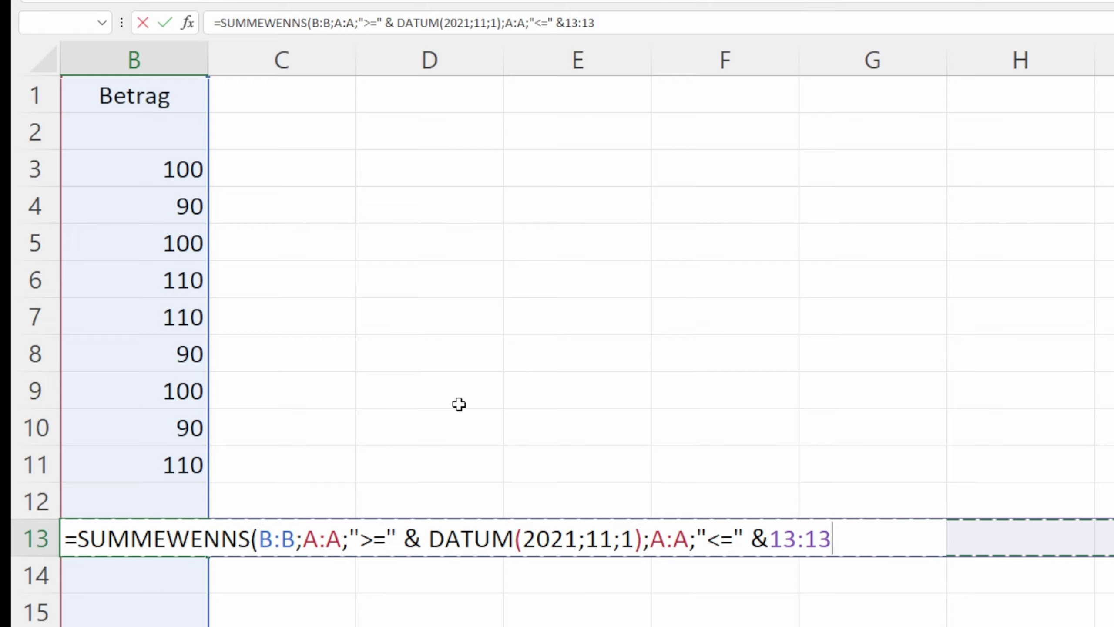
key("BackSpace")
key("BackSpace")
key("BackSpace")
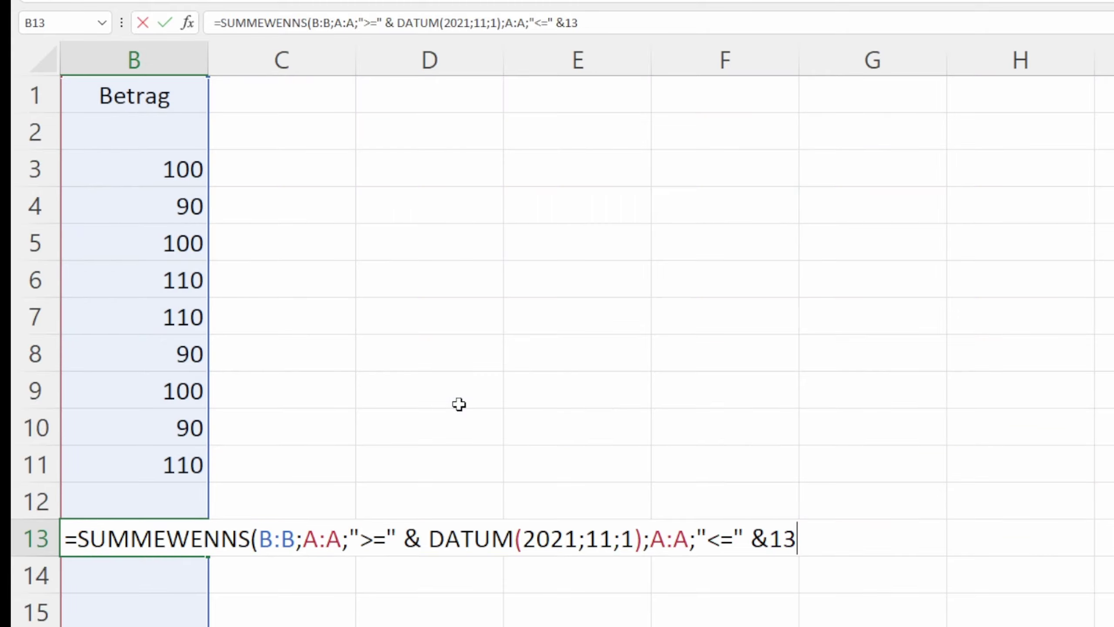
key("BackSpace")
key("BackSpace")
type("DA")
type("TUM(")
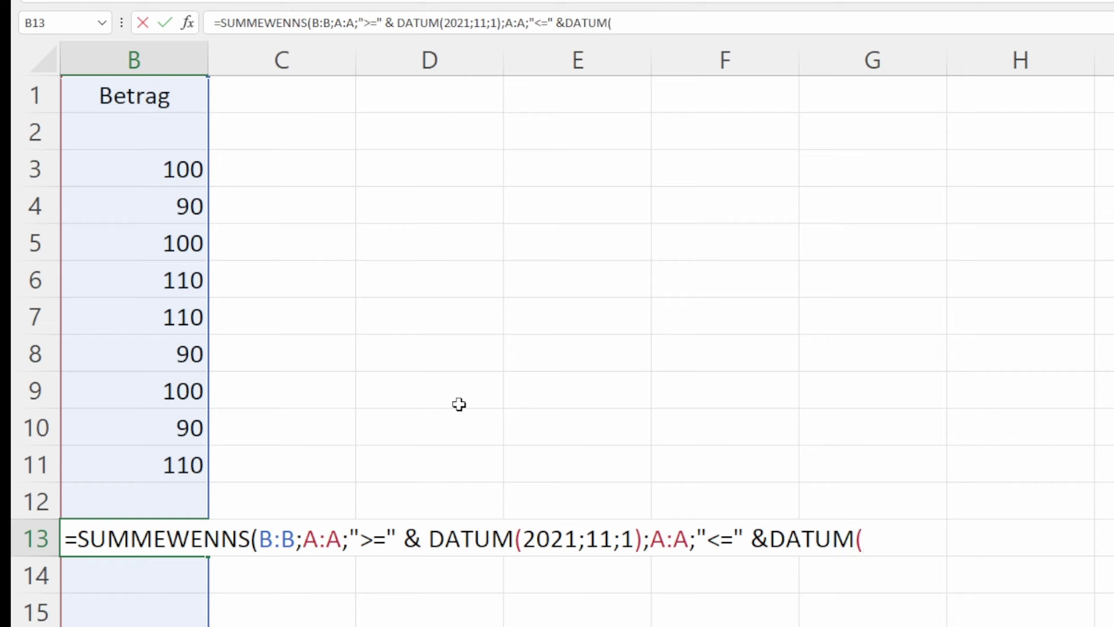
type("2021")
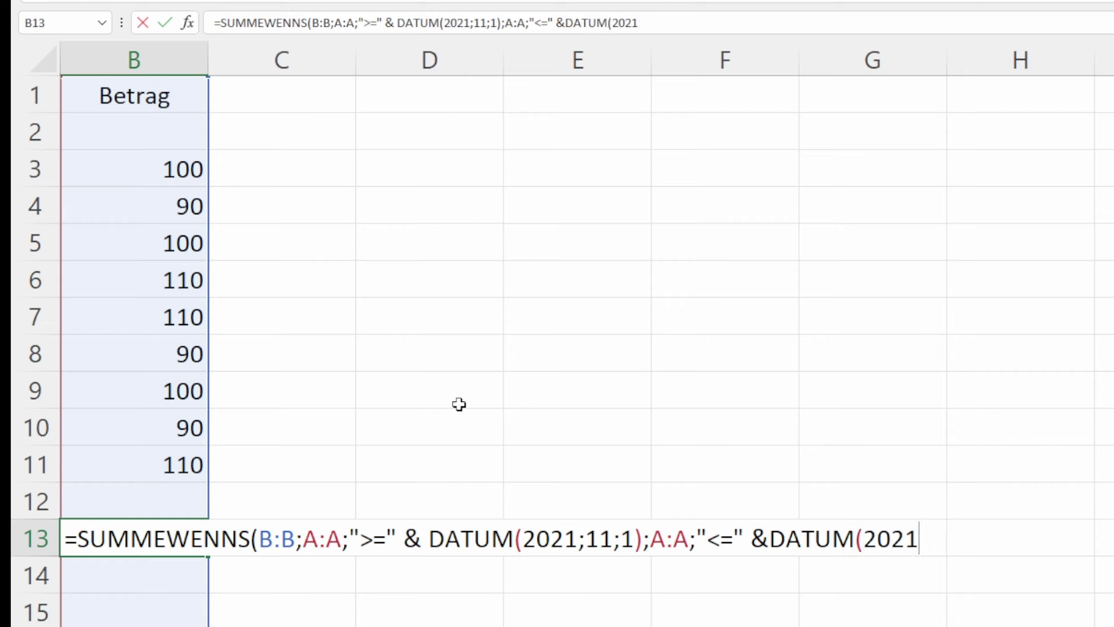
type(";11")
type(";31")
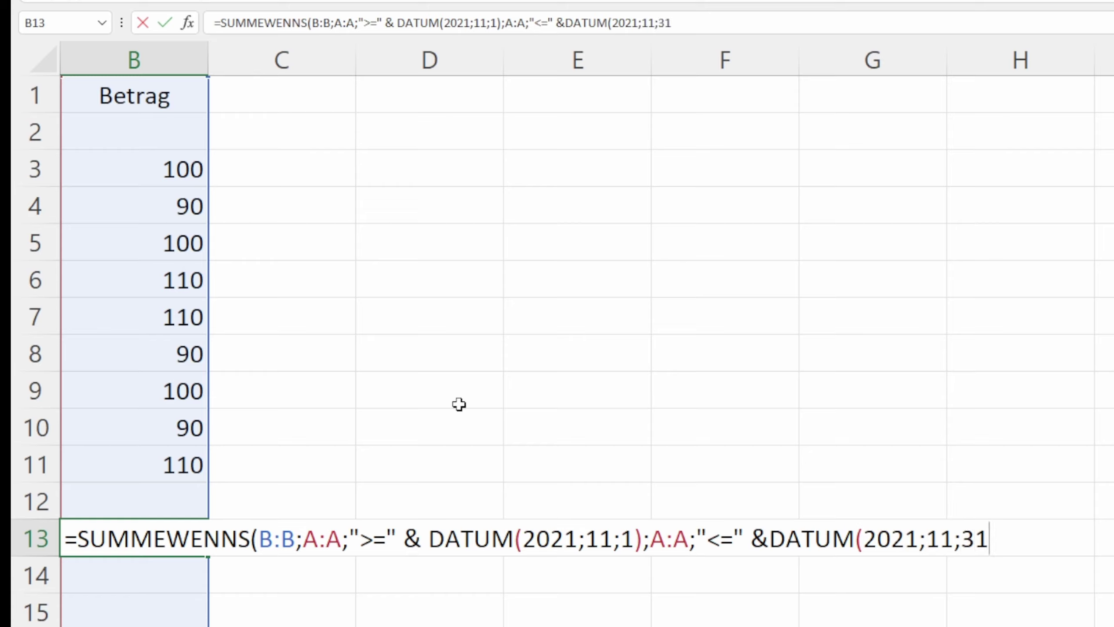
type(")")
type(")")
- Commit the formula so B13 shows 330, then select B13 to view its formula
key("Return")
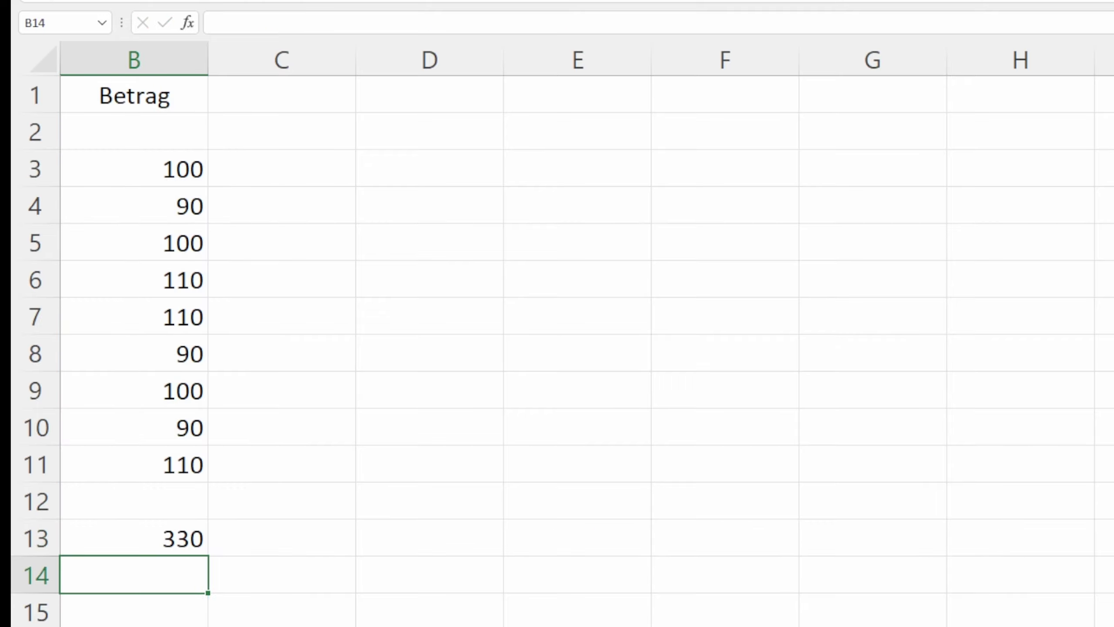
scroll(586, 334, "left", 1)
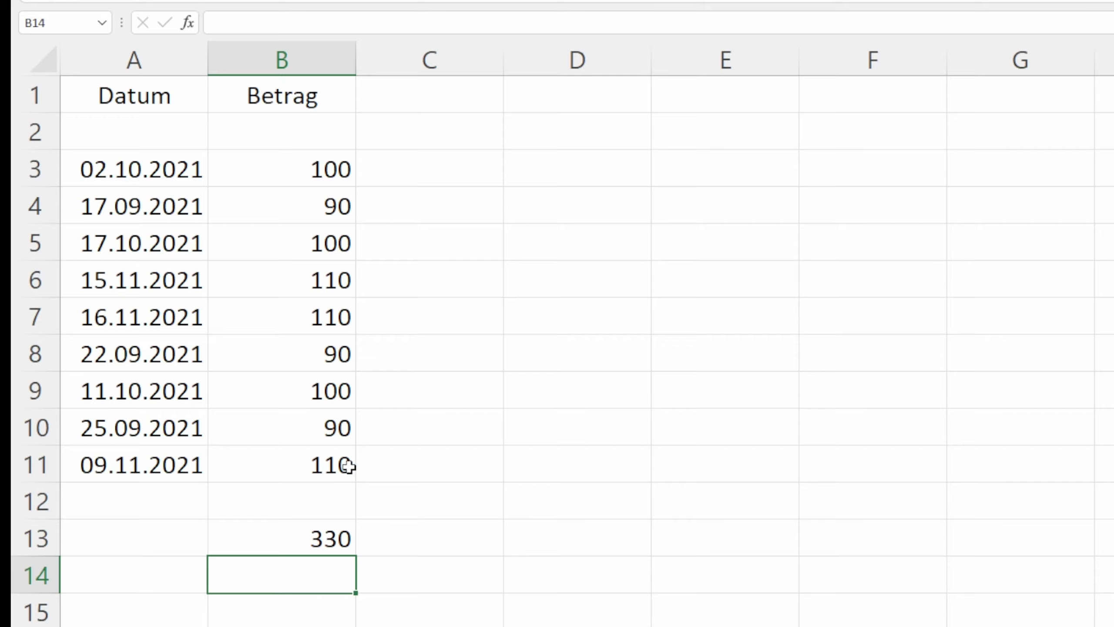
left_click(323, 541)
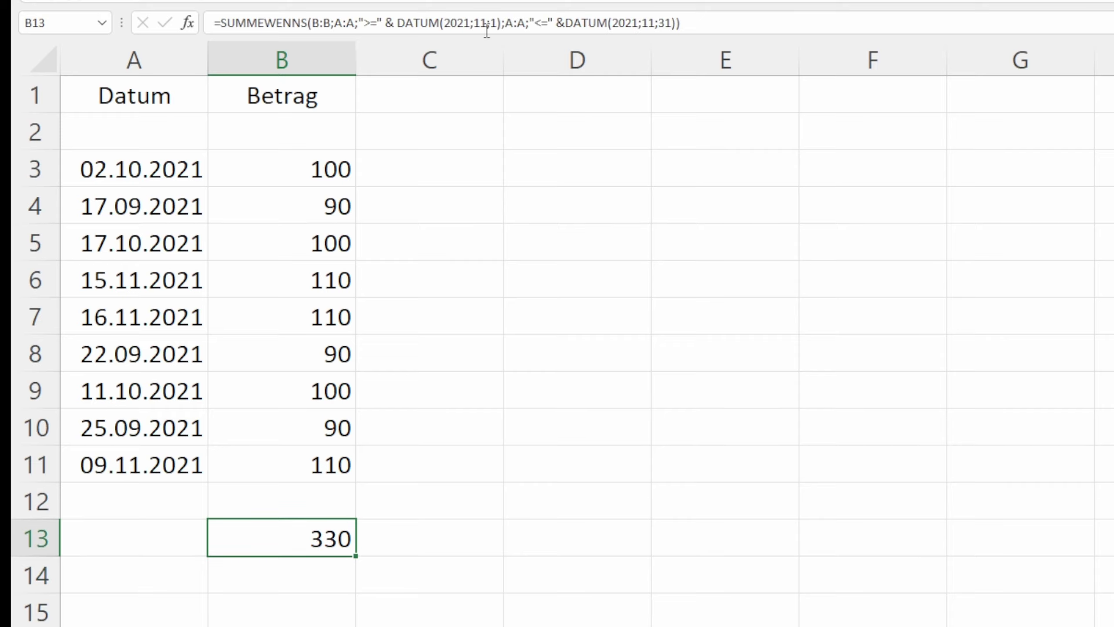
- Change both month values in the B13 formula from 11 to 09 and re-enter it
left_click(475, 22)
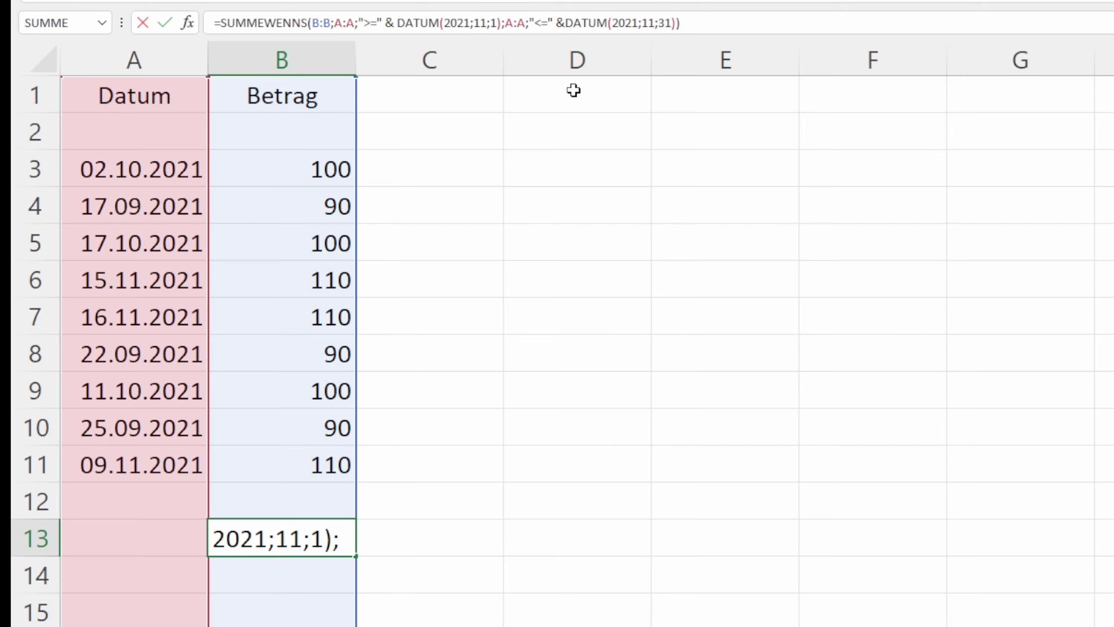
key("shift+Right")
key("shift+Right")
type("0")
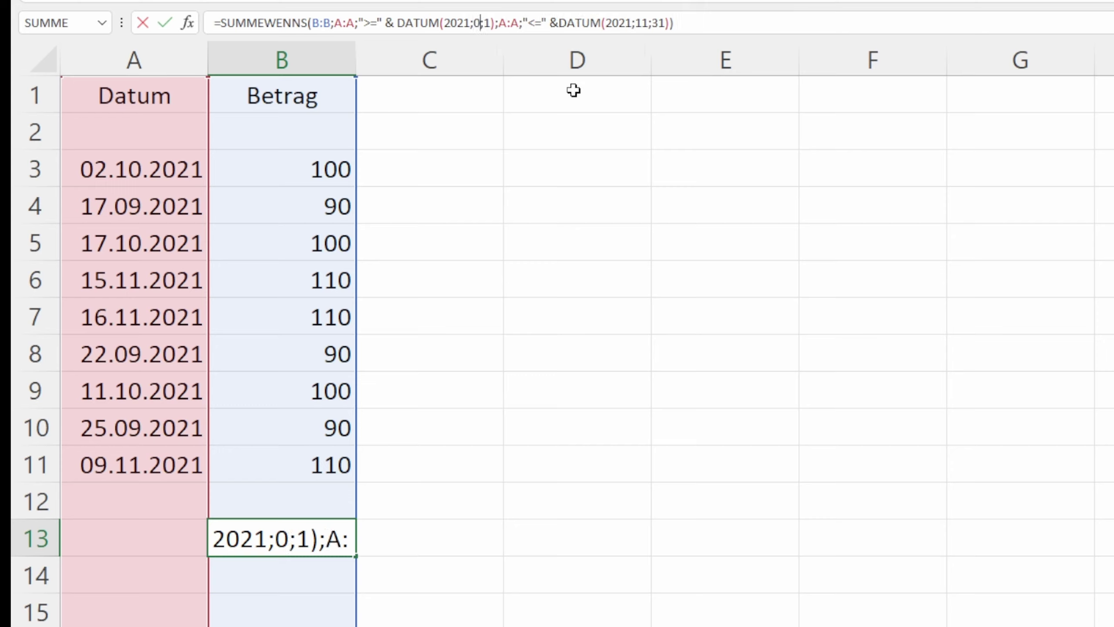
type("9")
key("Right")
key("Right")
key("Right")
key("Right")
key("Right")
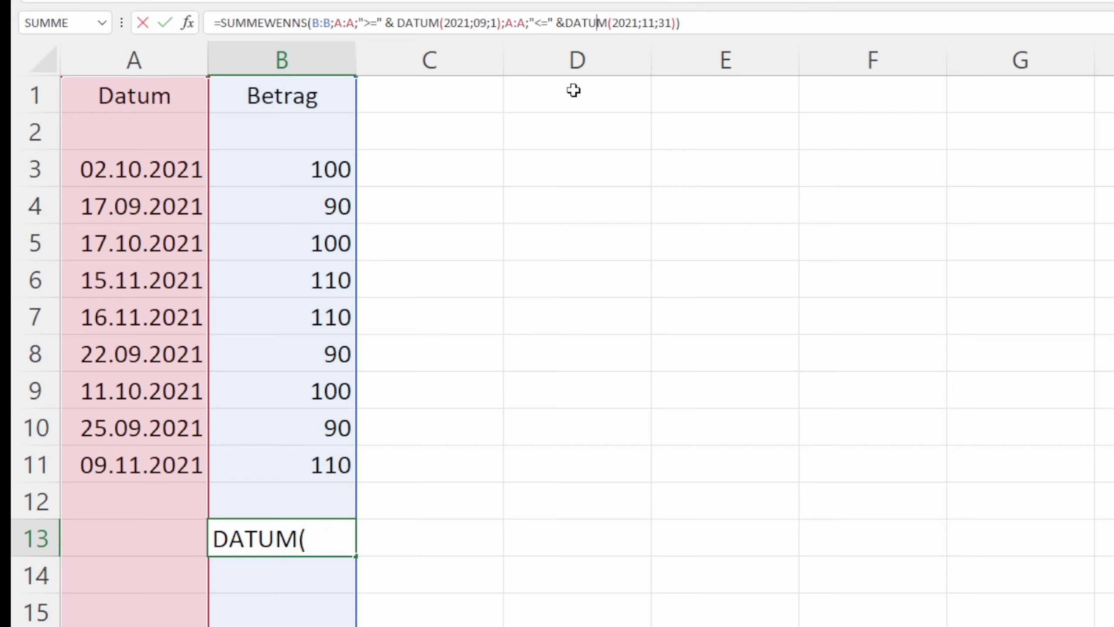
key("Right")
key("Right")
key("Right")
key("Right")
key("shift+Right")
key("shift+Right")
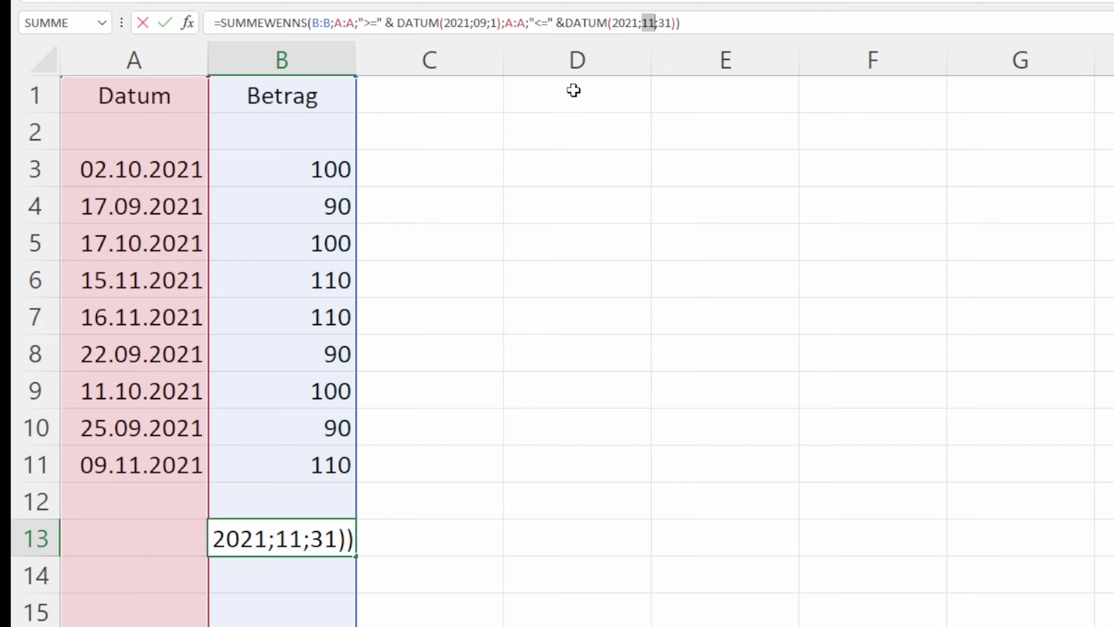
type("09")
key("Return")
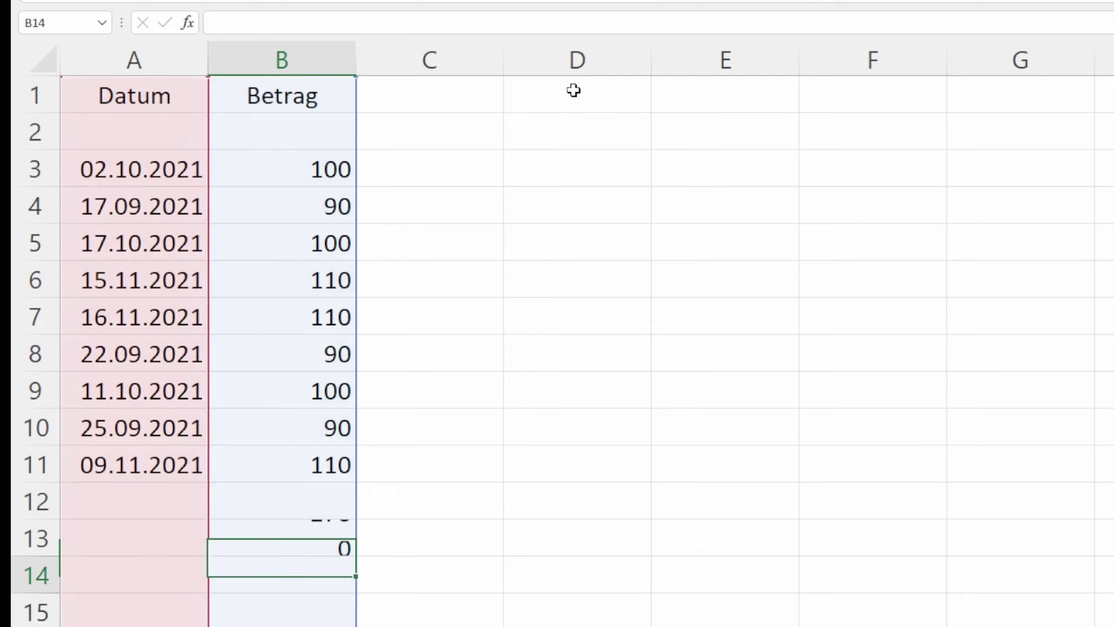